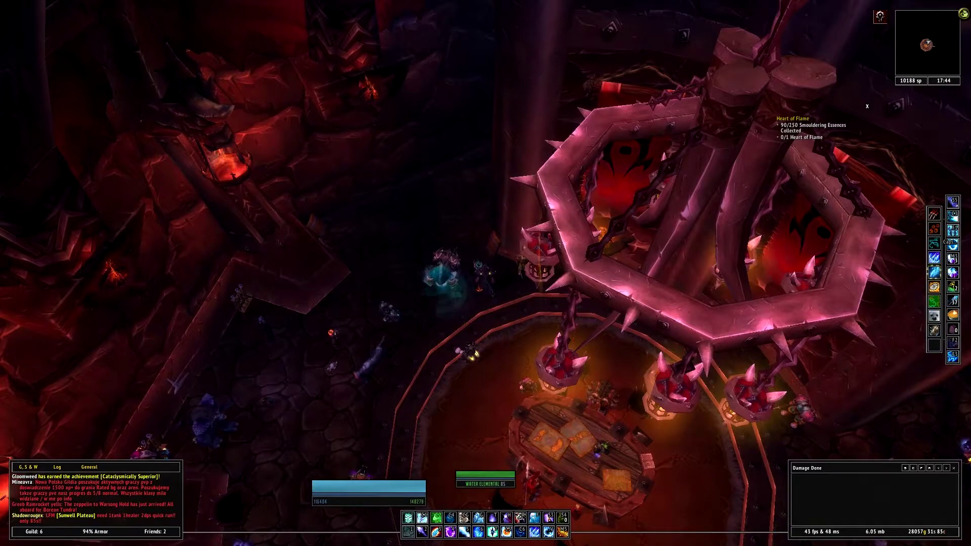
Open the Addon Control Panel (3.3.17) with /acp and scroll its list down and back to the top
key(Escape)
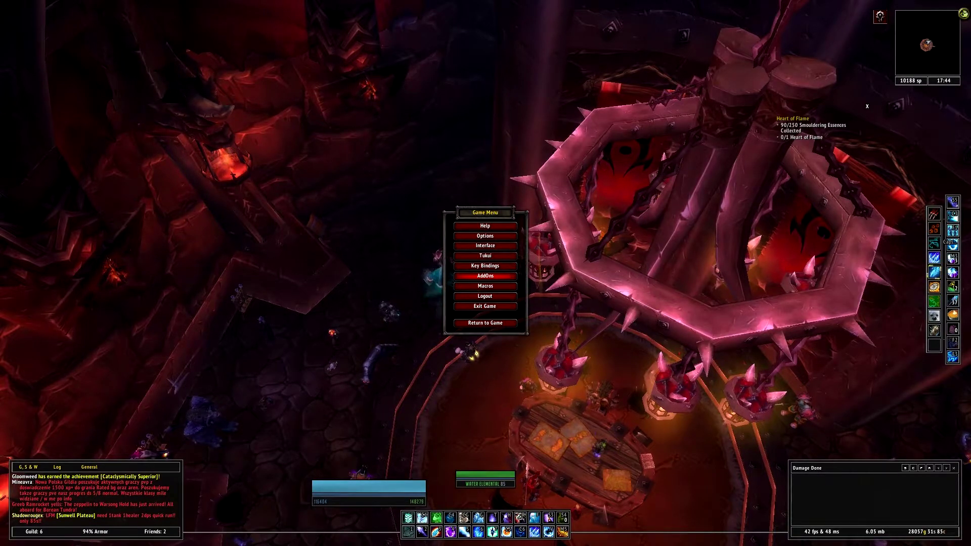
key(Escape)
text(acp)
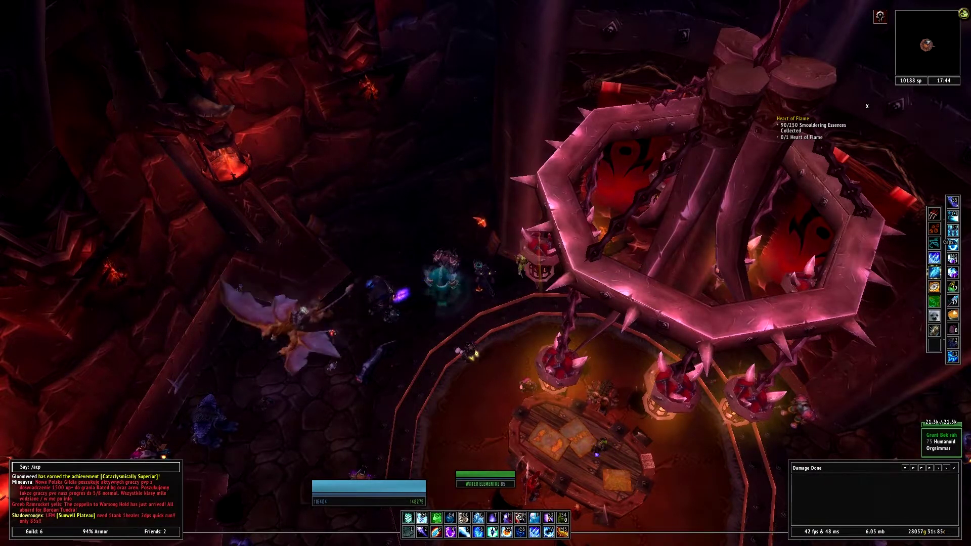
key(Return)
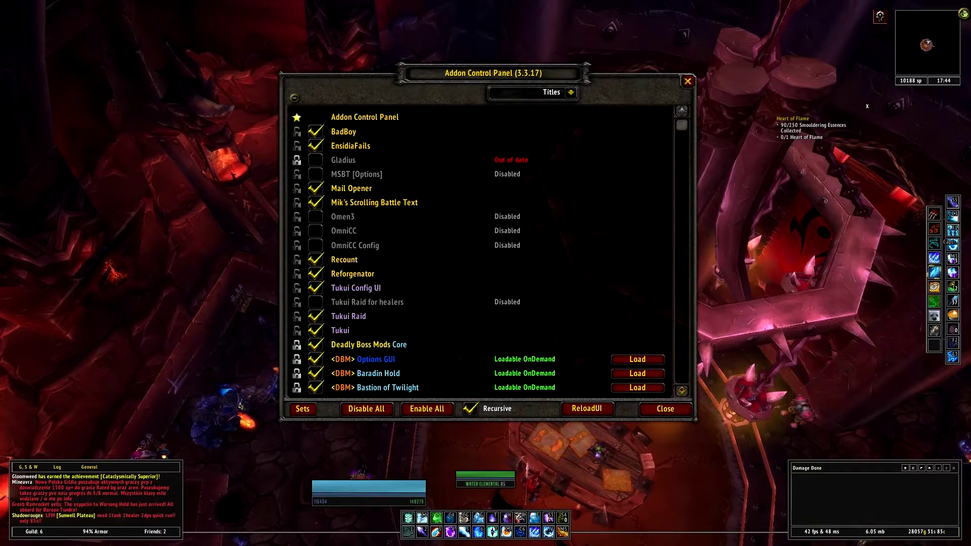
scroll(480, 253, down, 10)
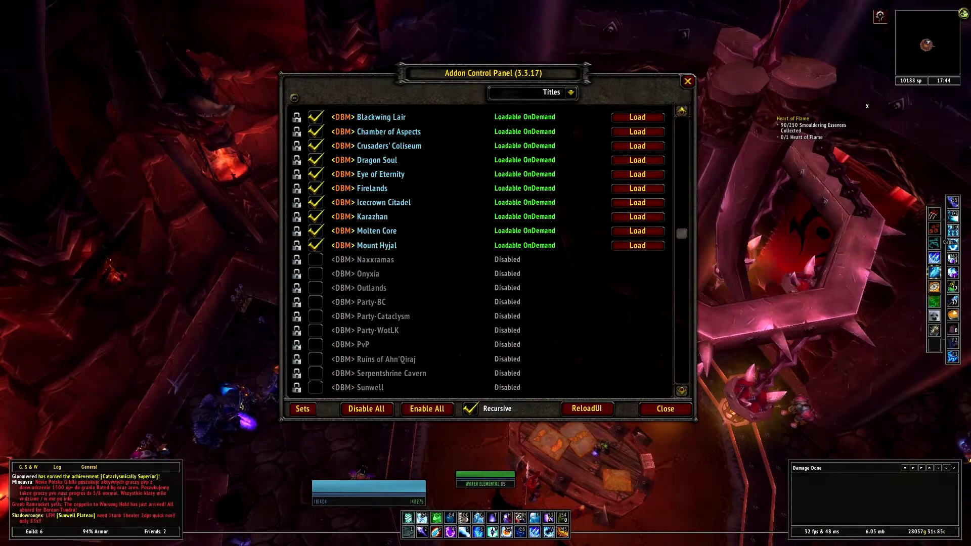
scroll(481, 253, down, 12)
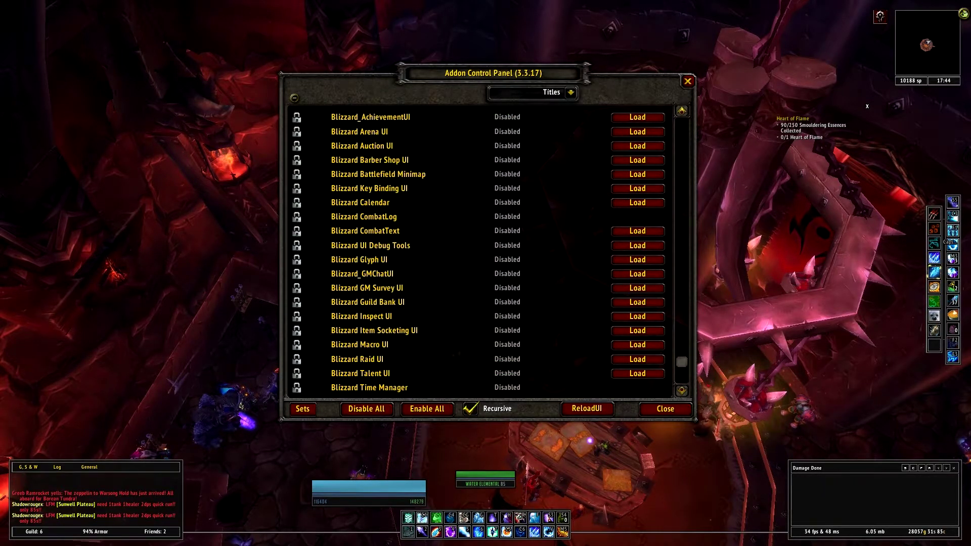
scroll(480, 252, up, 20)
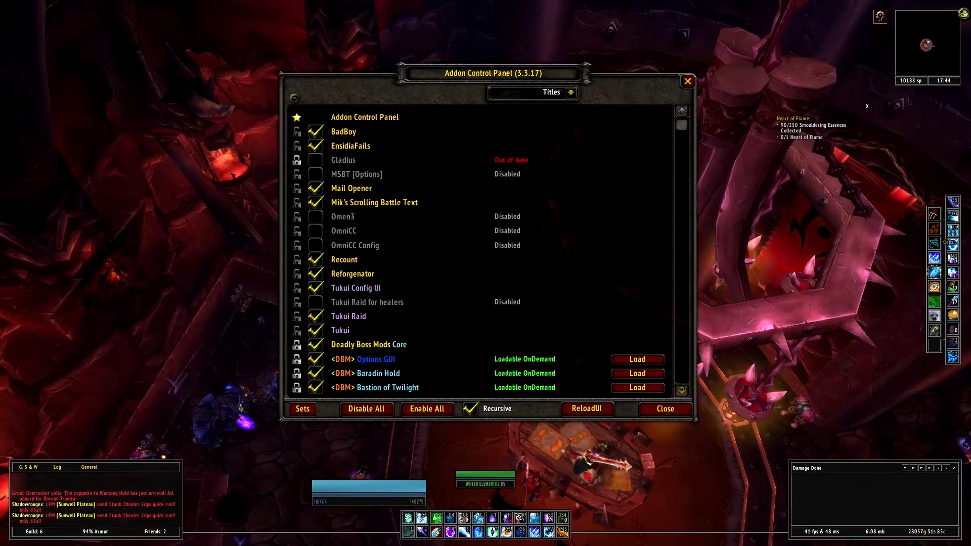
click(570, 92)
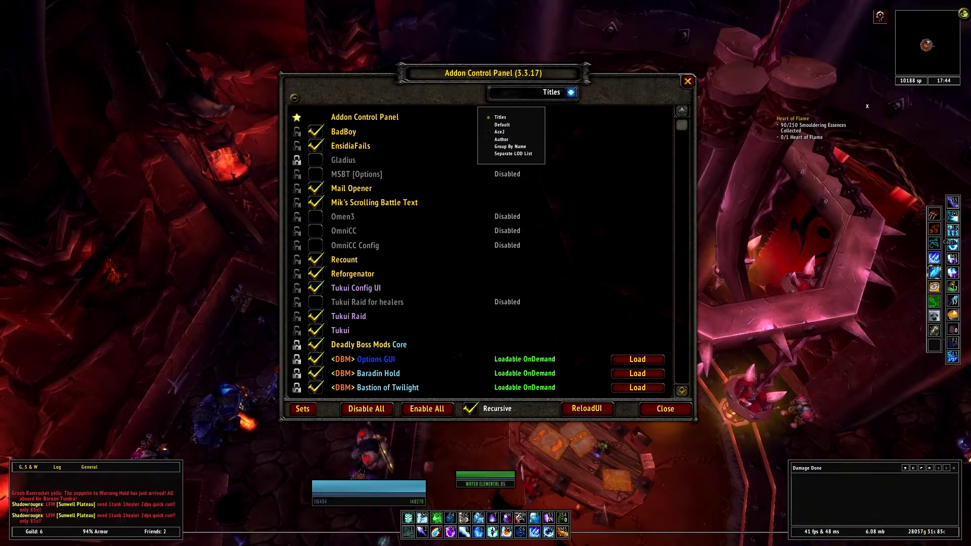
click(502, 124)
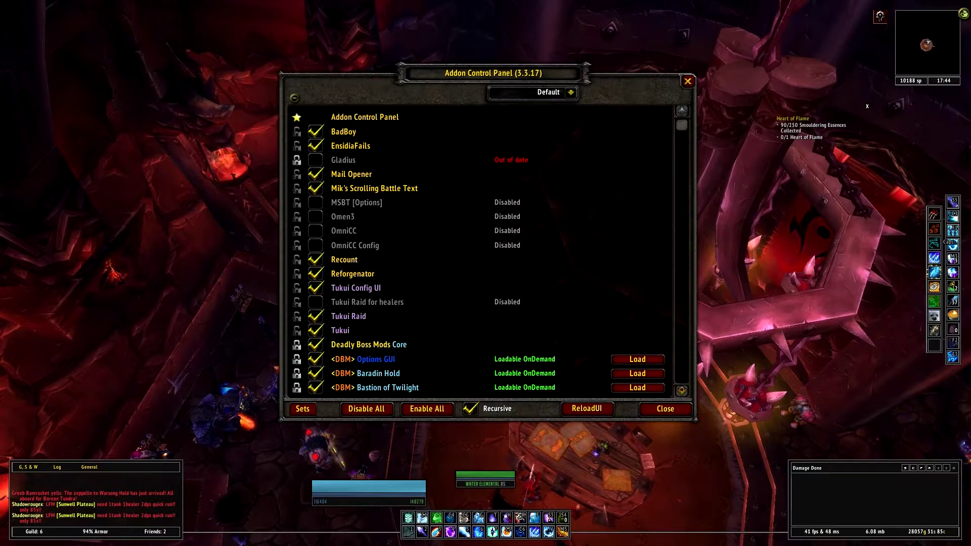
click(570, 92)
click(502, 132)
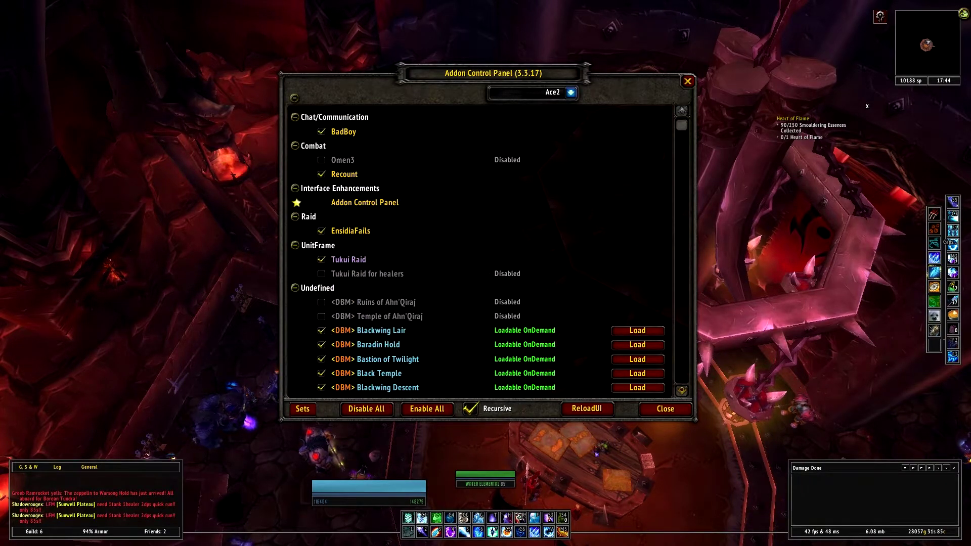
click(570, 92)
click(502, 140)
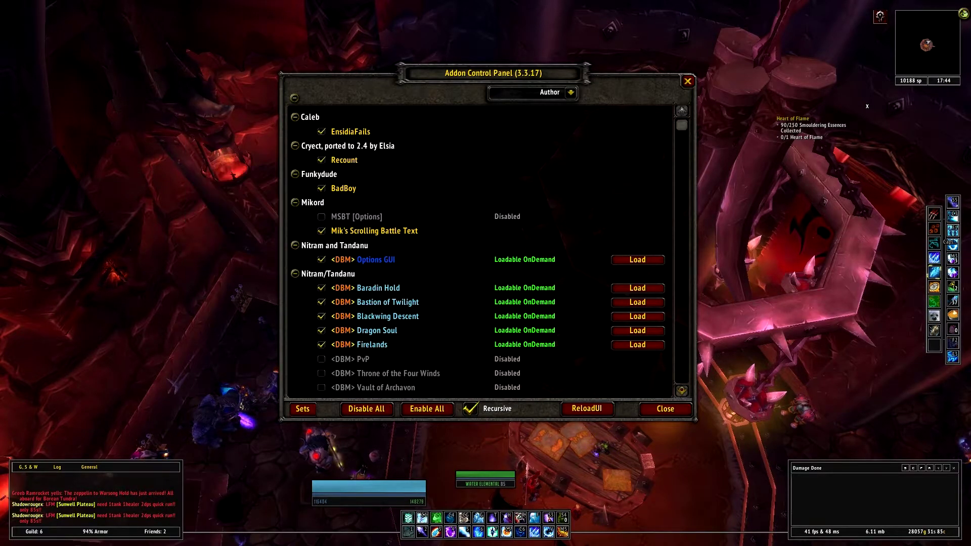
click(570, 92)
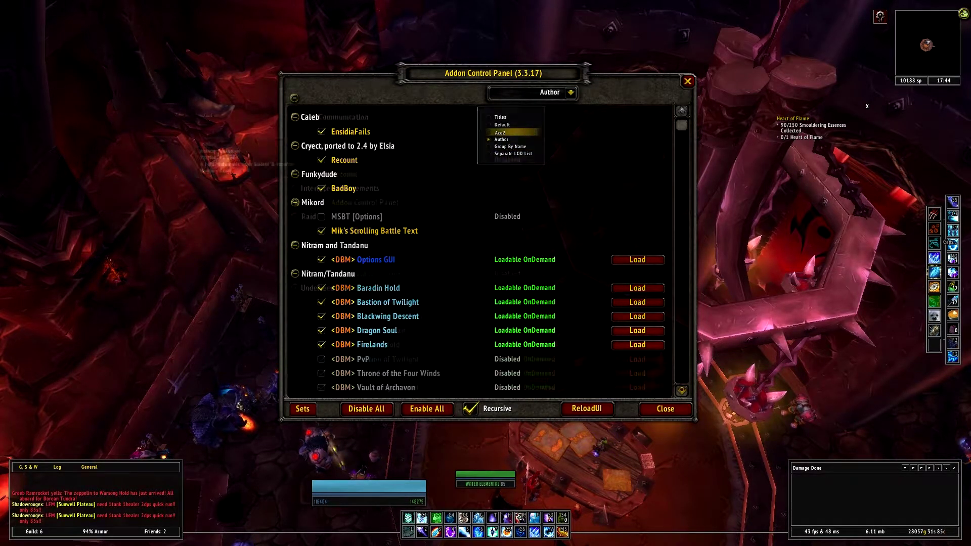
click(501, 132)
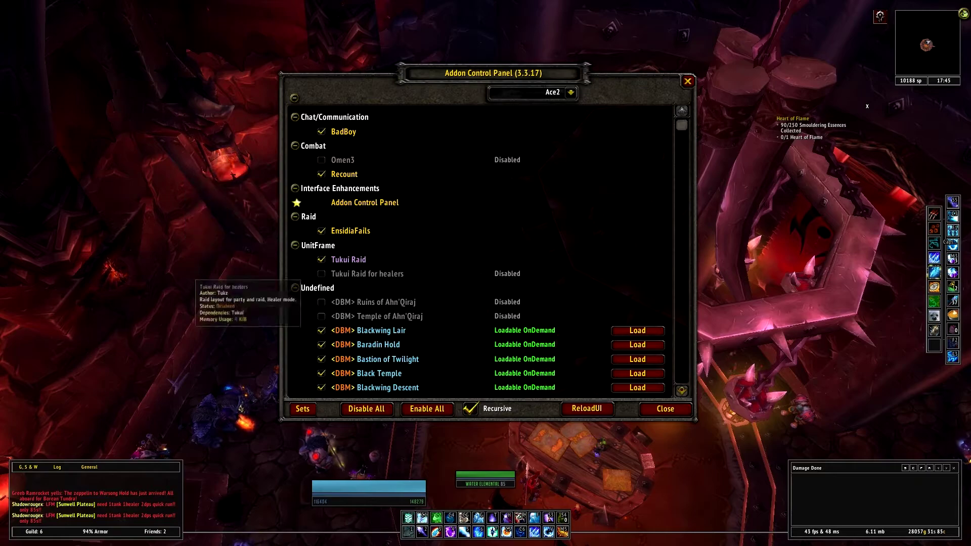
click(570, 92)
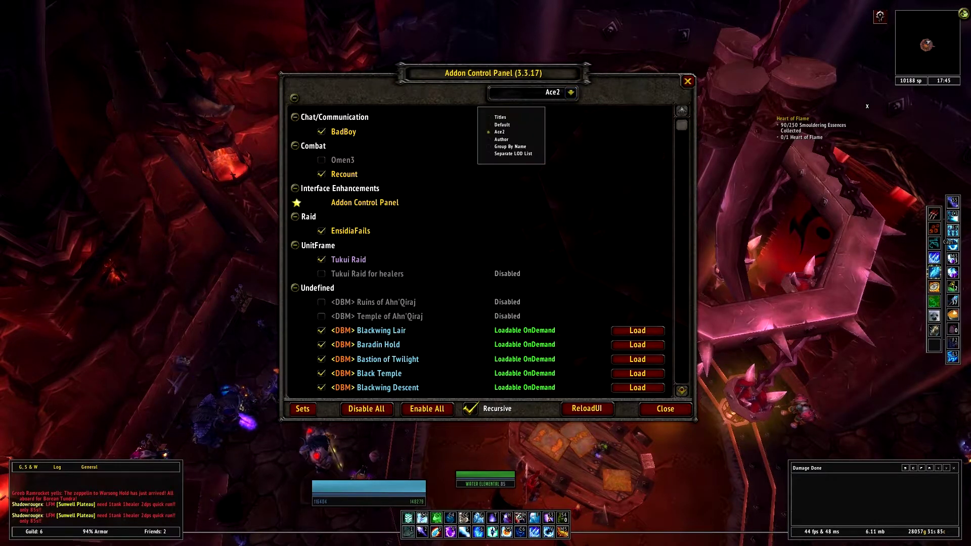
click(501, 118)
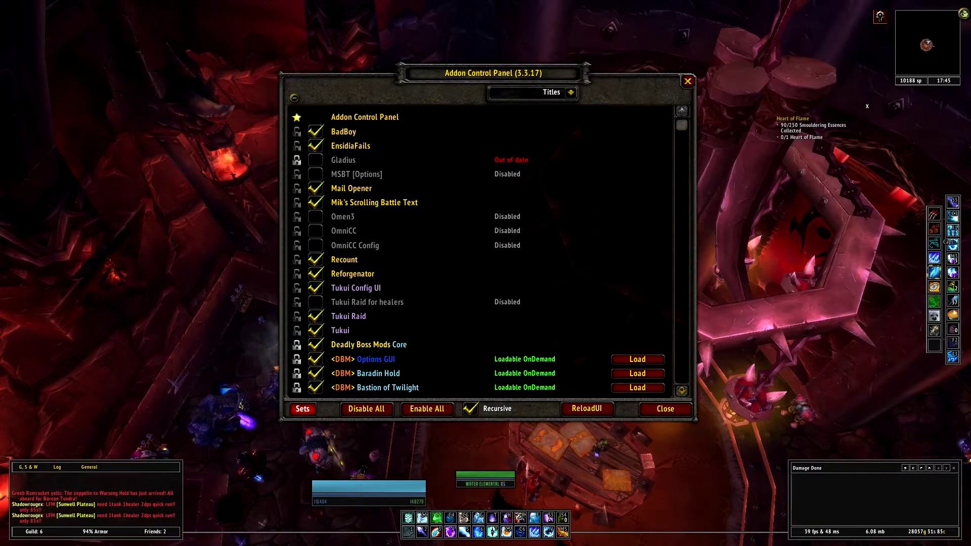
click(303, 410)
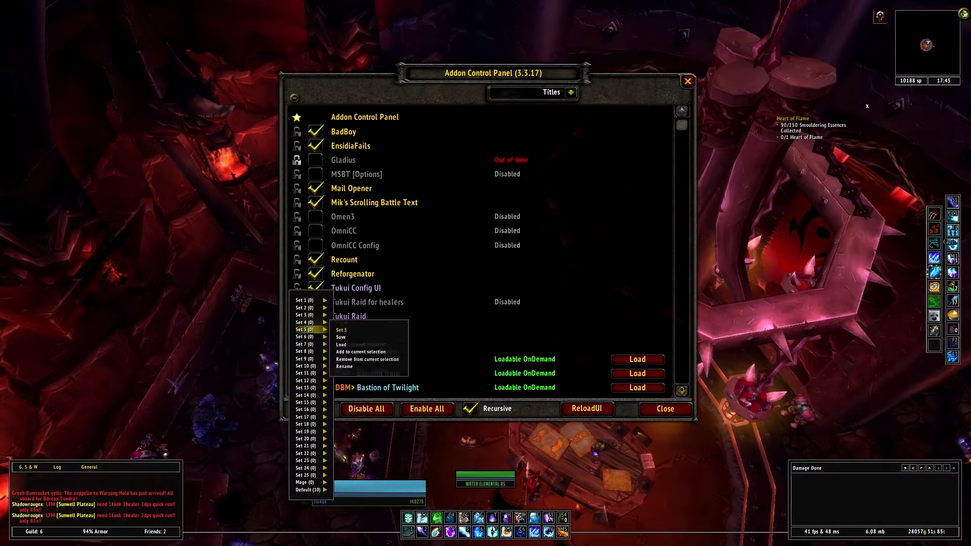
mouse_move(308, 300)
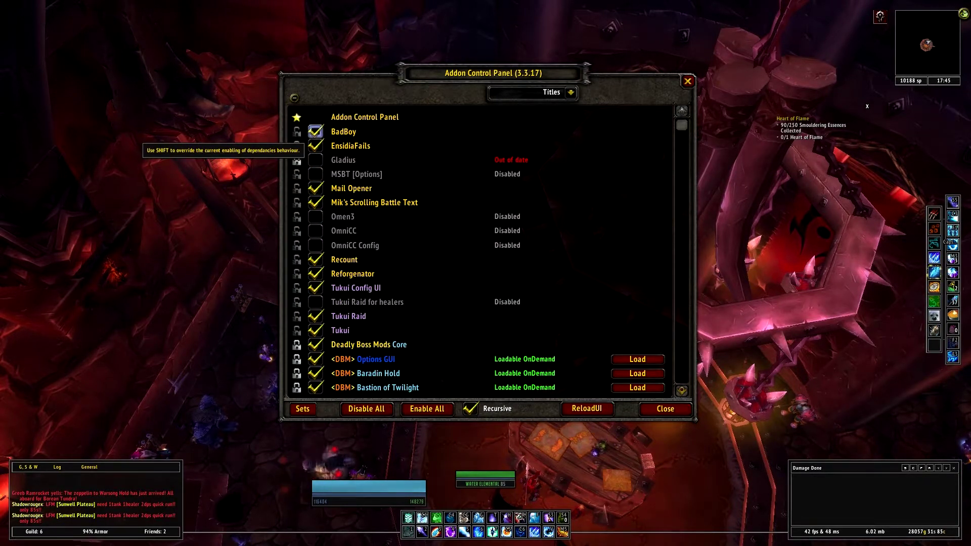
click(303, 409)
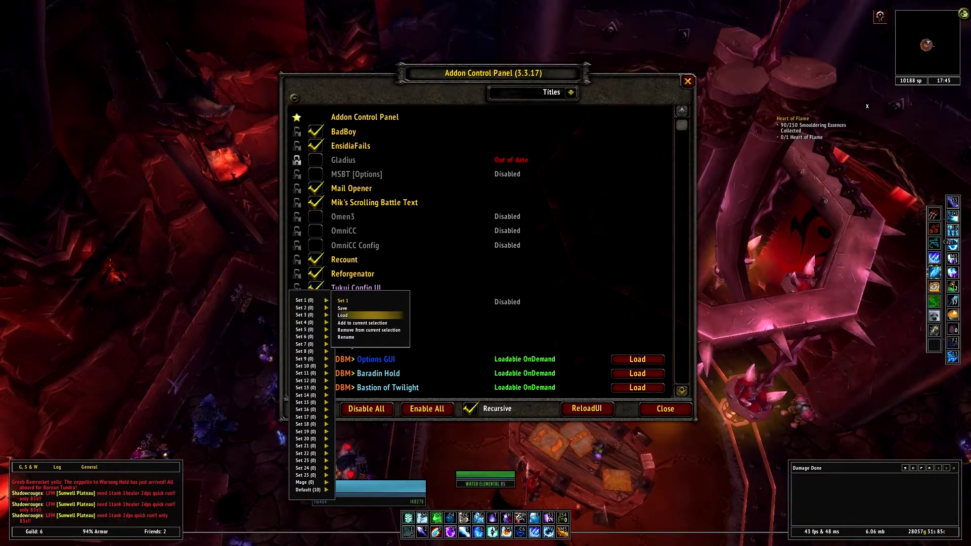
mouse_move(306, 424)
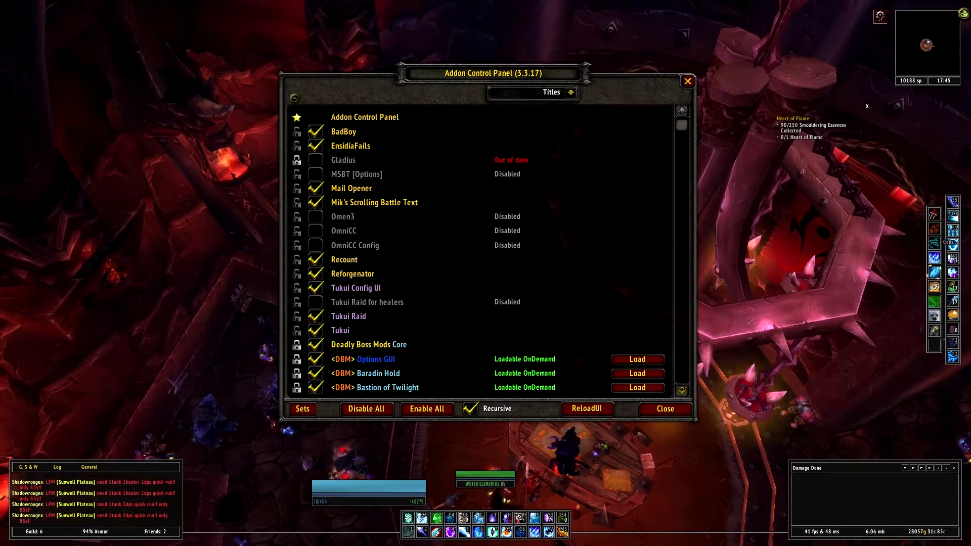
Scroll through the addon list, then reopen the Addon Control Panel with /acp after the reload
scroll(488, 249, down, 10)
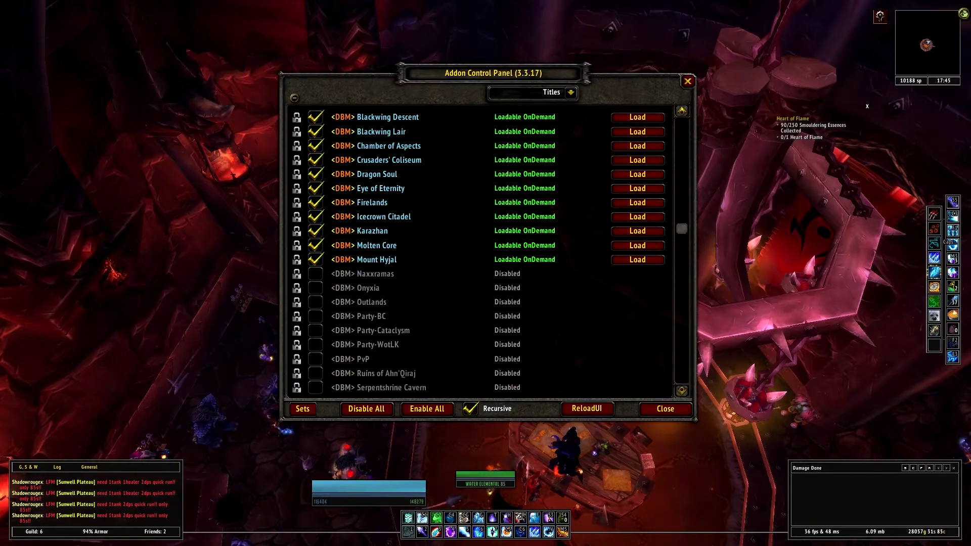
scroll(489, 249, down, 14)
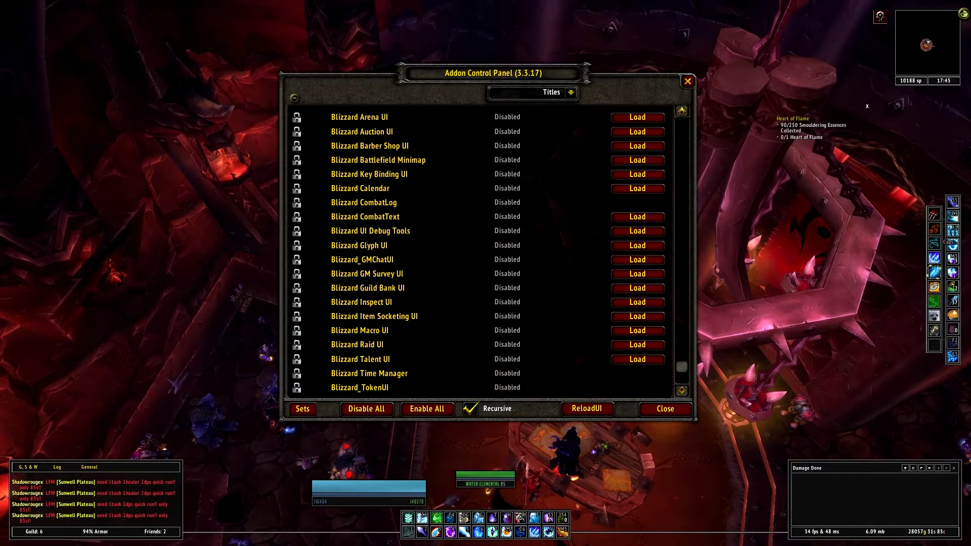
scroll(489, 249, up, 16)
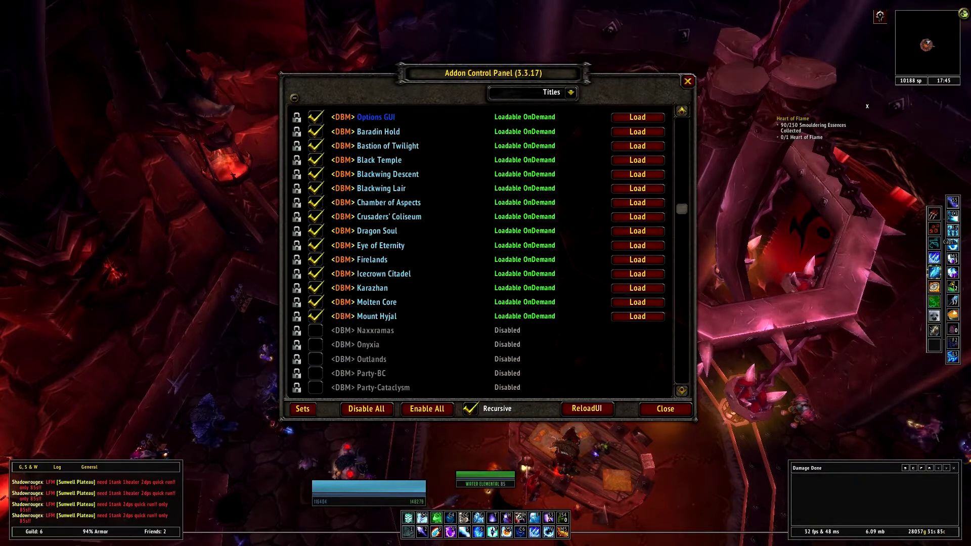
scroll(488, 249, up, 7)
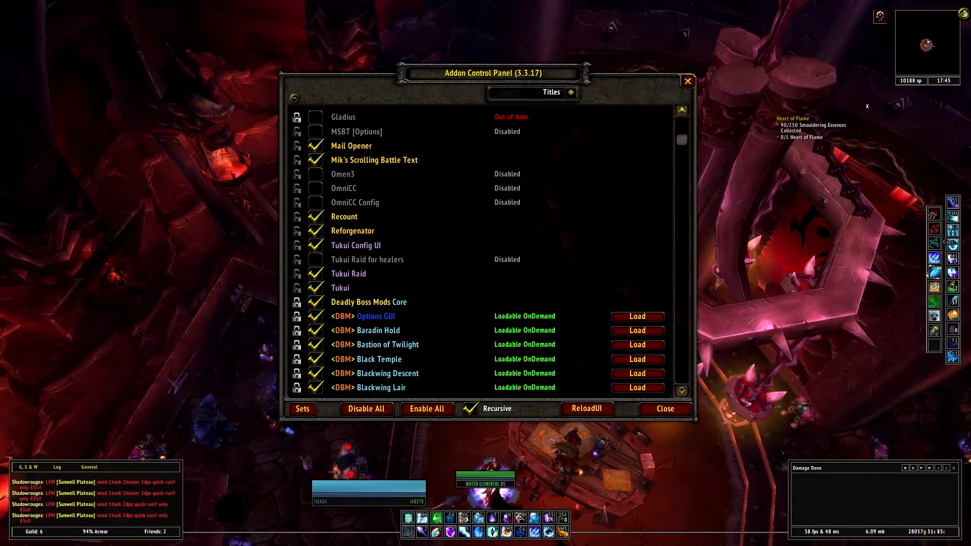
scroll(315, 202, up, 1)
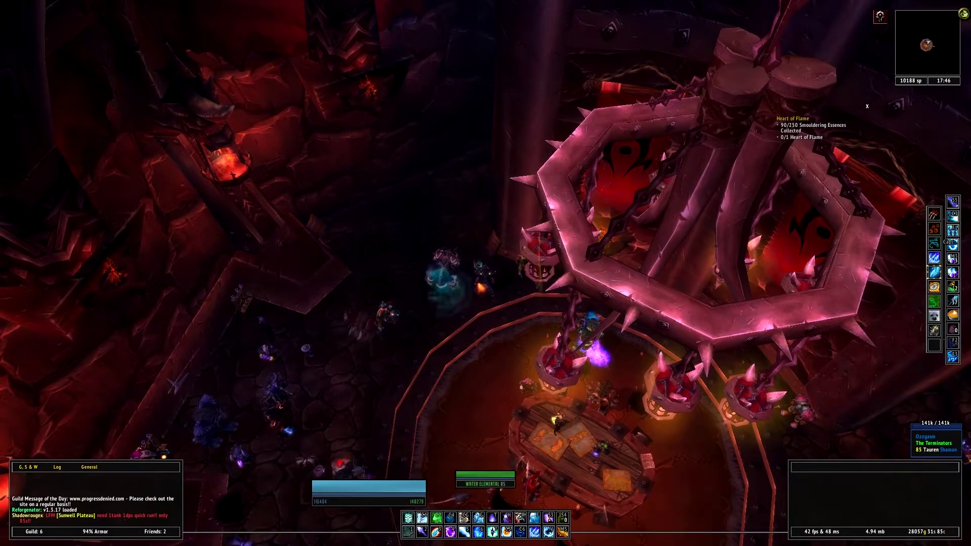
text(/acp)
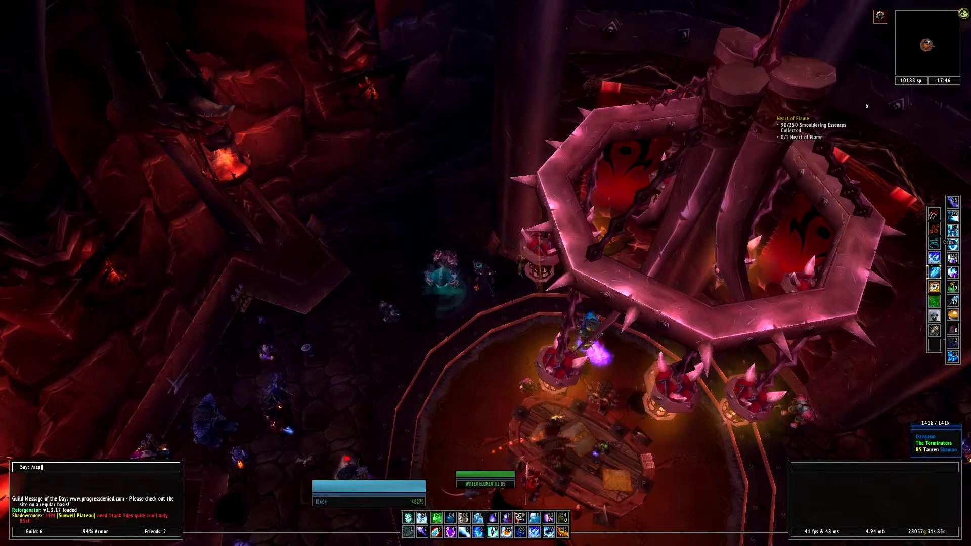
key(Return)
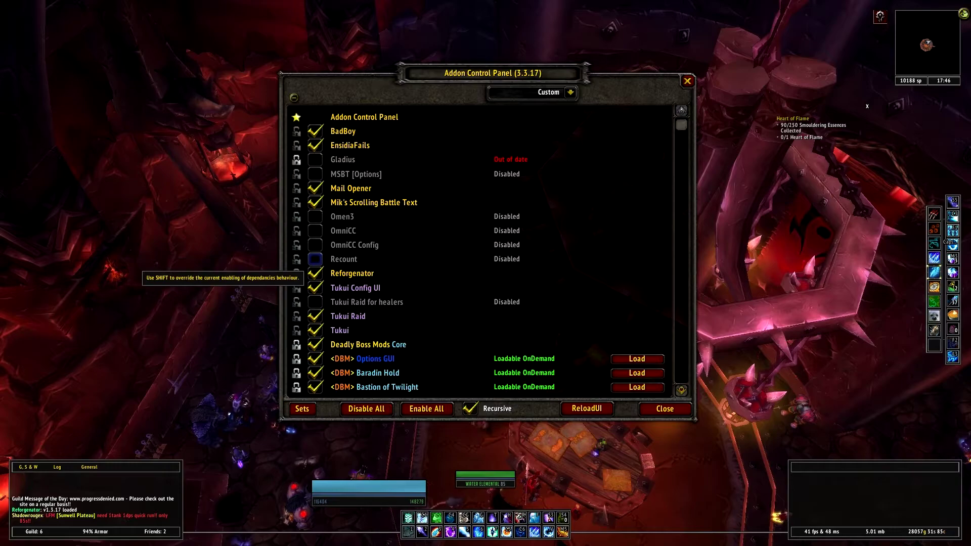
Tick Recount, reload the UI, and reopen the Addon Control Panel with /acp
click(315, 259)
click(587, 409)
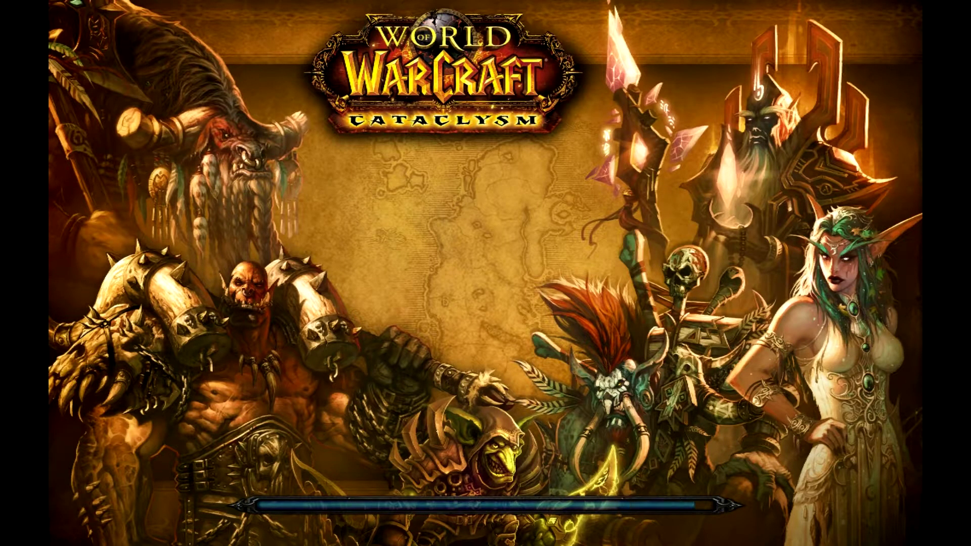
key(Return)
text(/acp)
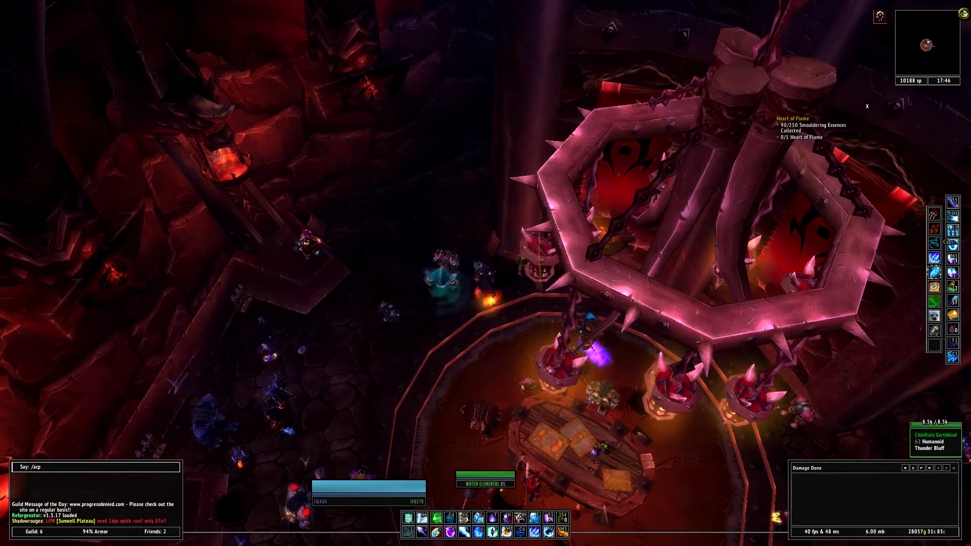
key(Return)
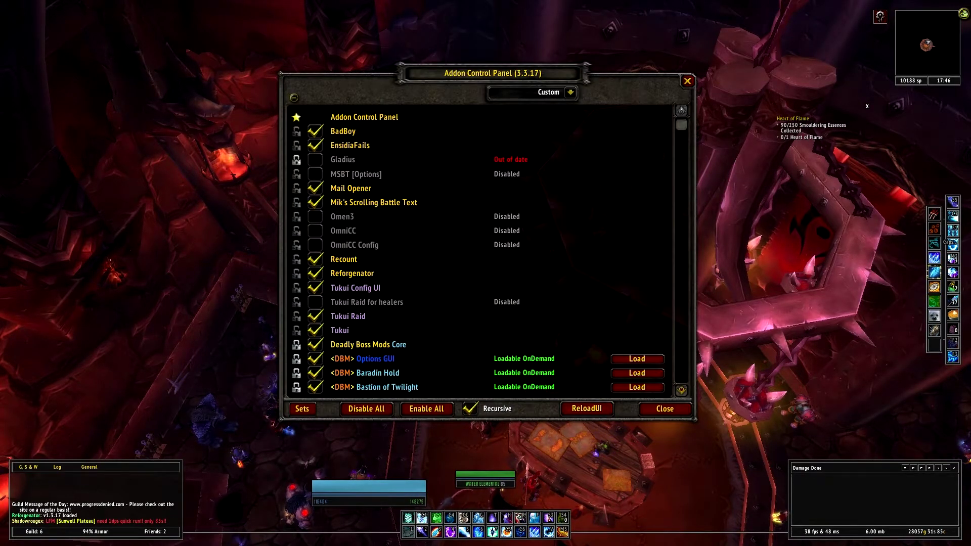
Load the <DBM> Dragon Soul module on demand, now using 782 KiB
scroll(485, 250, down, 5)
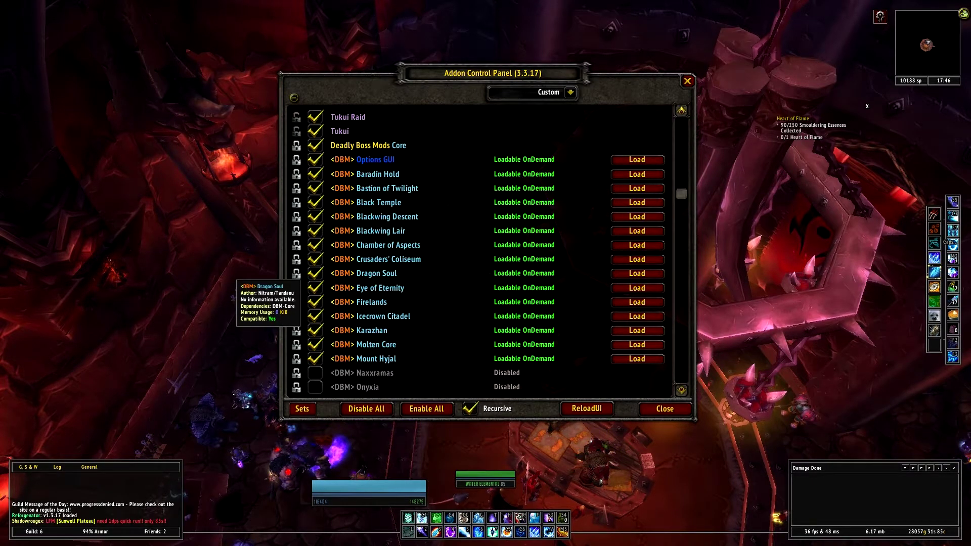
click(637, 273)
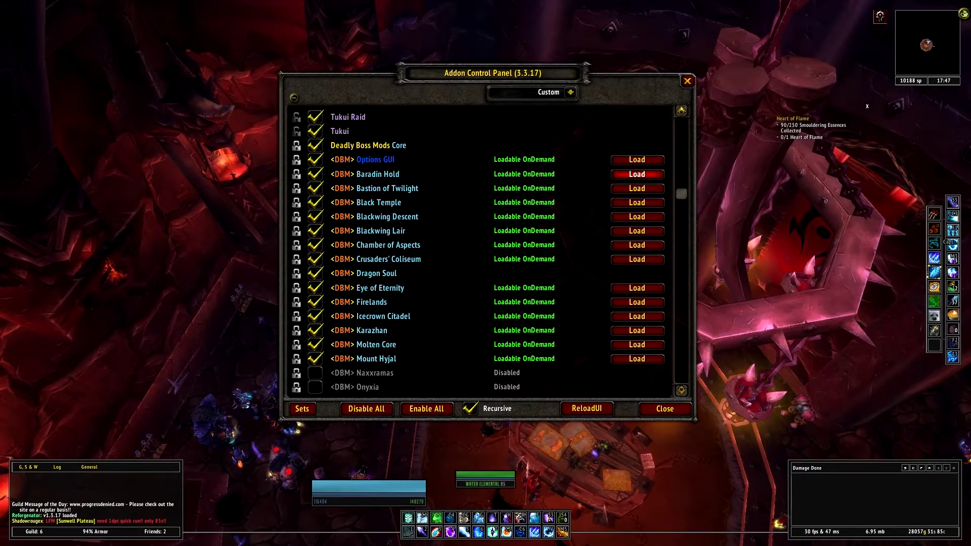
mouse_move(821, 531)
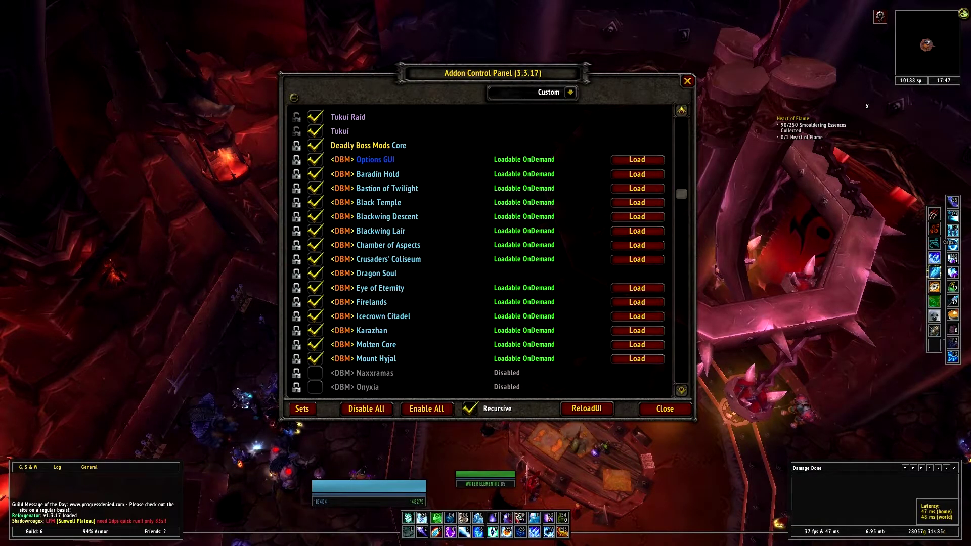
mouse_move(926, 531)
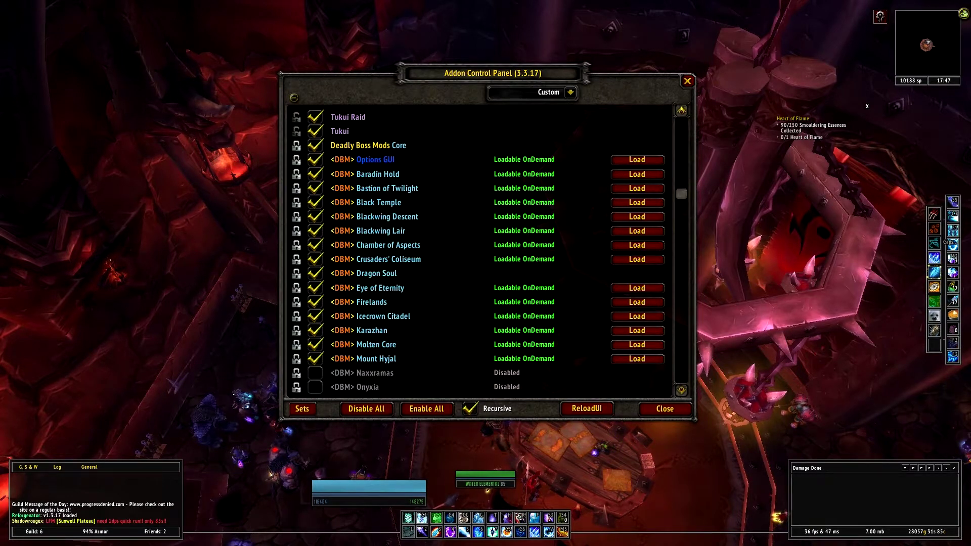
Load the Mount Hyjal, Molten Core, Karazhan, Icecrown Citadel, Firelands and Eye of Eternity DBM modules
scroll(480, 253, down, 3)
scroll(480, 253, up, 1)
scroll(480, 252, down, 3)
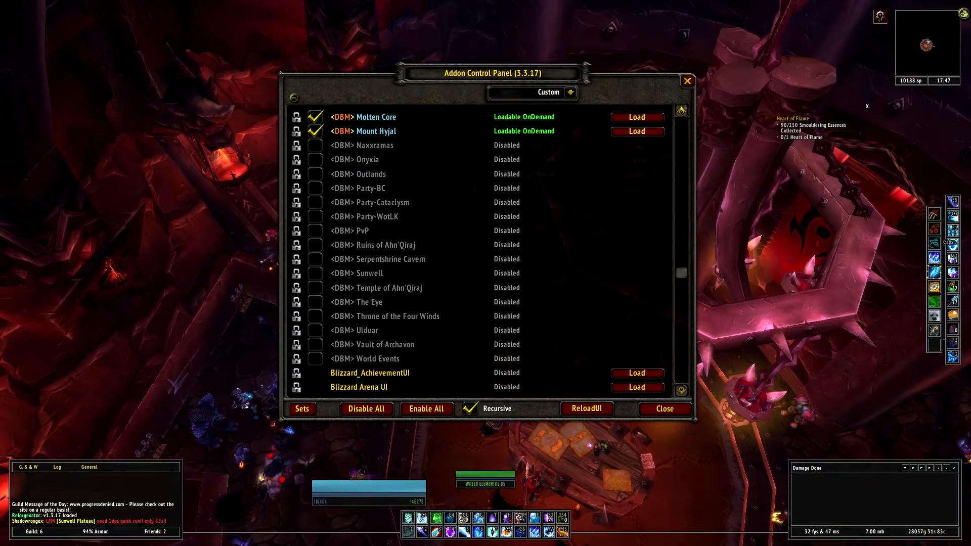
scroll(480, 252, up, 4)
scroll(636, 316, up, 1)
click(636, 330)
click(636, 316)
click(637, 302)
click(636, 288)
click(636, 273)
click(636, 259)
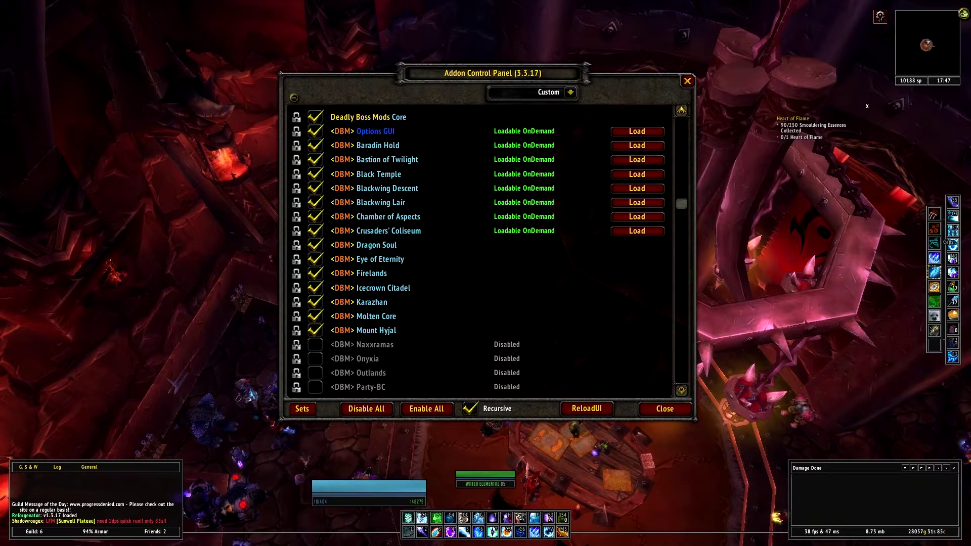
scroll(480, 252, down, 10)
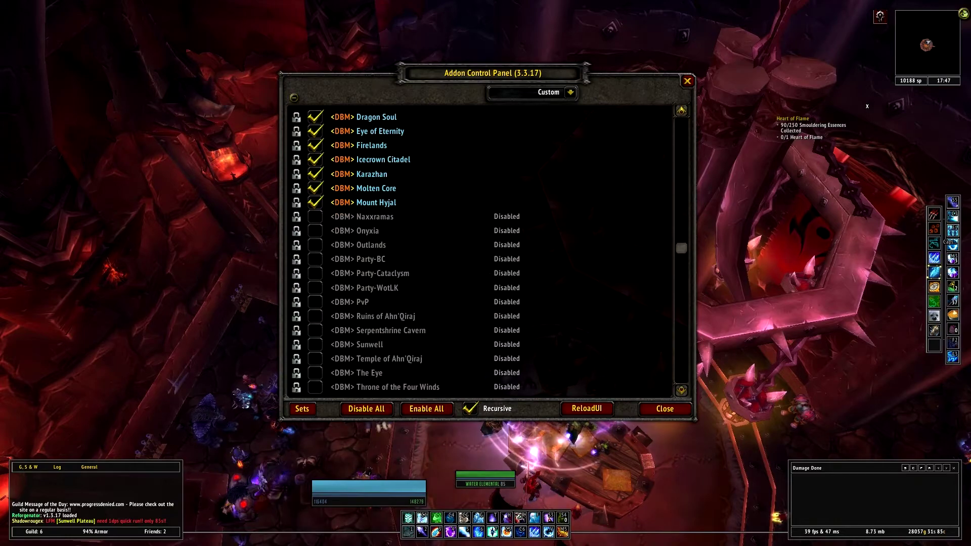
scroll(480, 253, down, 5)
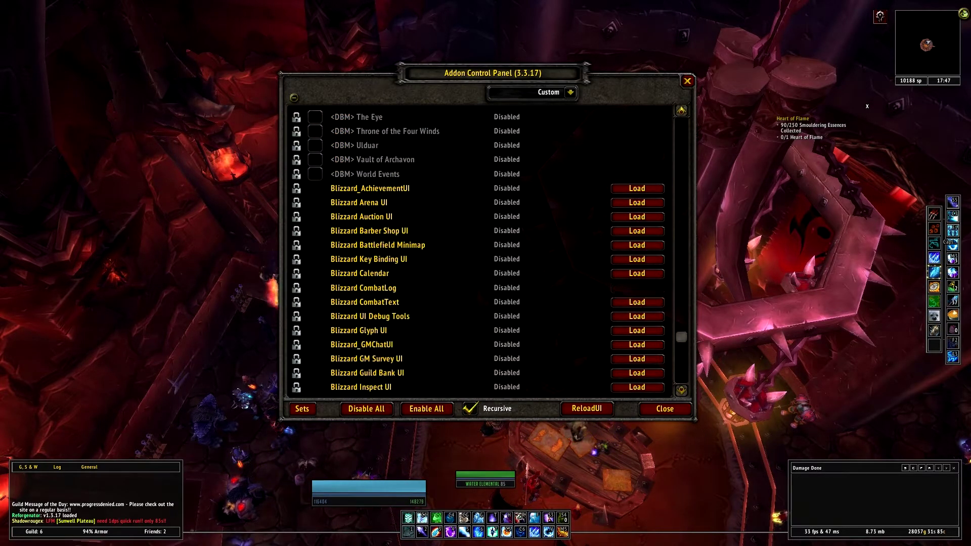
scroll(481, 253, down, 1)
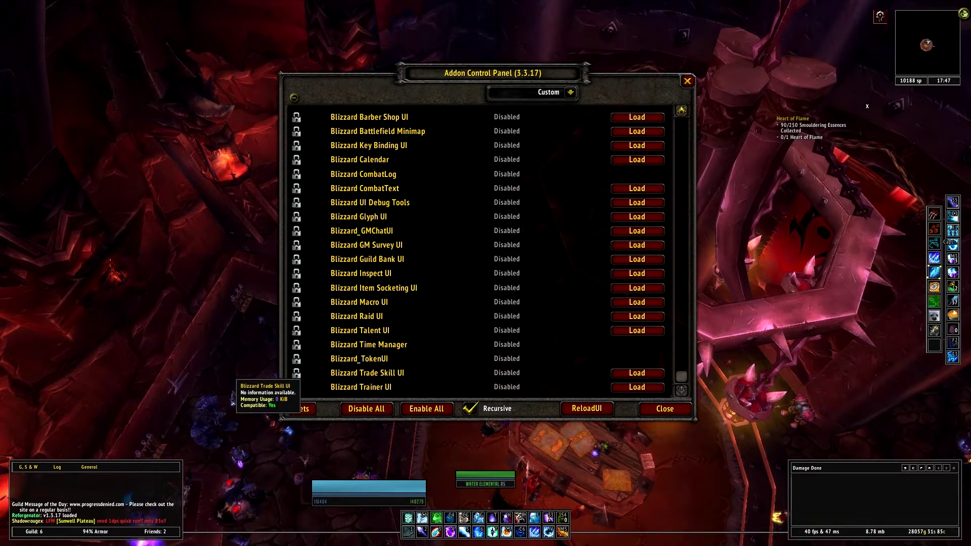
Load the Blizzard Inspect, Item Socketing, Macro, Trainer, Guild Bank, GM Survey, GMChat, Glyph and Debug Tools modules
click(637, 273)
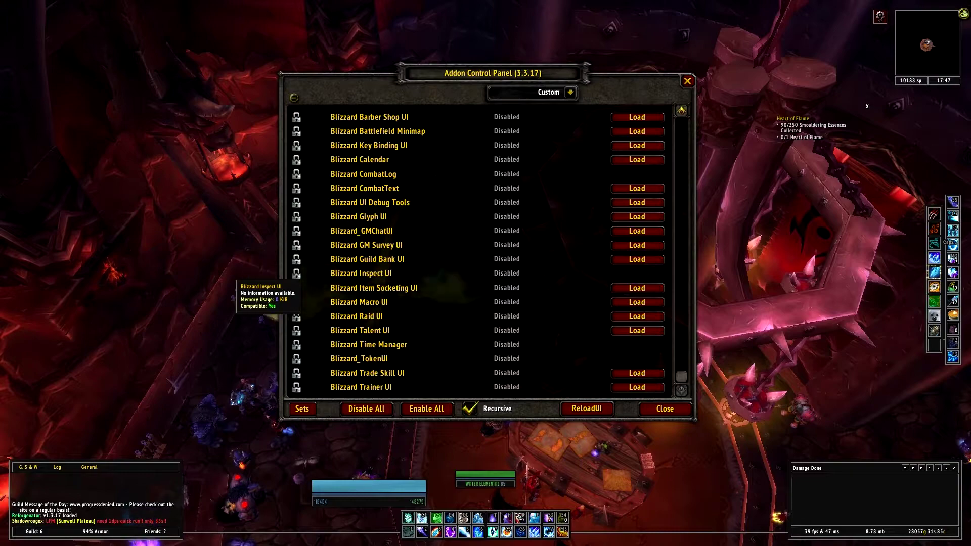
click(637, 288)
click(637, 302)
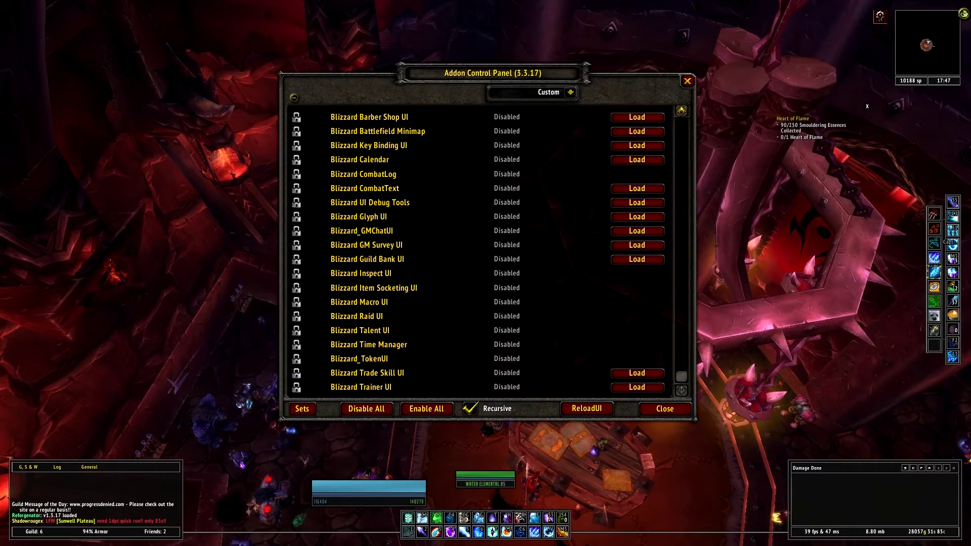
click(637, 387)
click(637, 259)
click(637, 245)
click(637, 230)
click(637, 217)
click(637, 203)
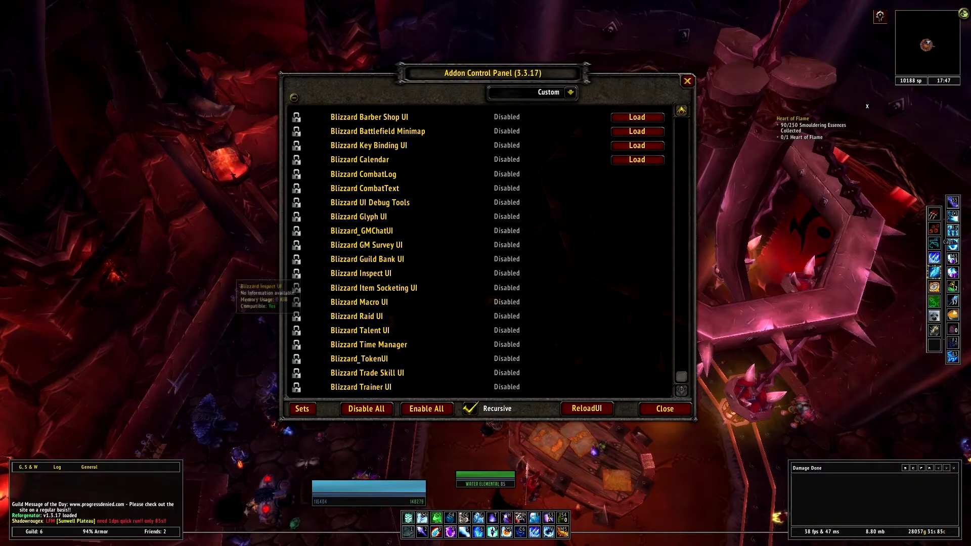
Scroll the addon list up to the Addon Control Panel entry, showing Gladius and disabled Omen3, OmniCC
scroll(481, 253, up, 8)
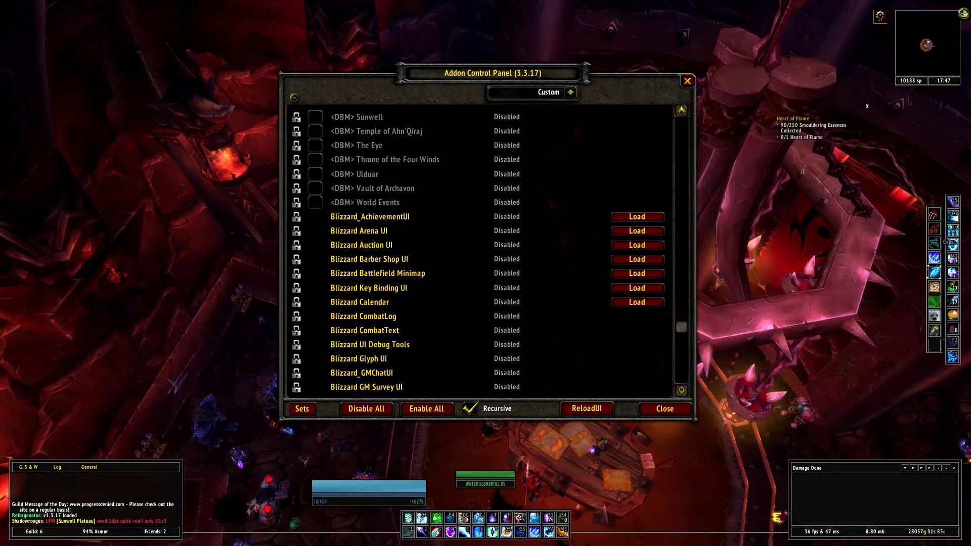
scroll(480, 253, up, 3)
scroll(637, 202, up, 7)
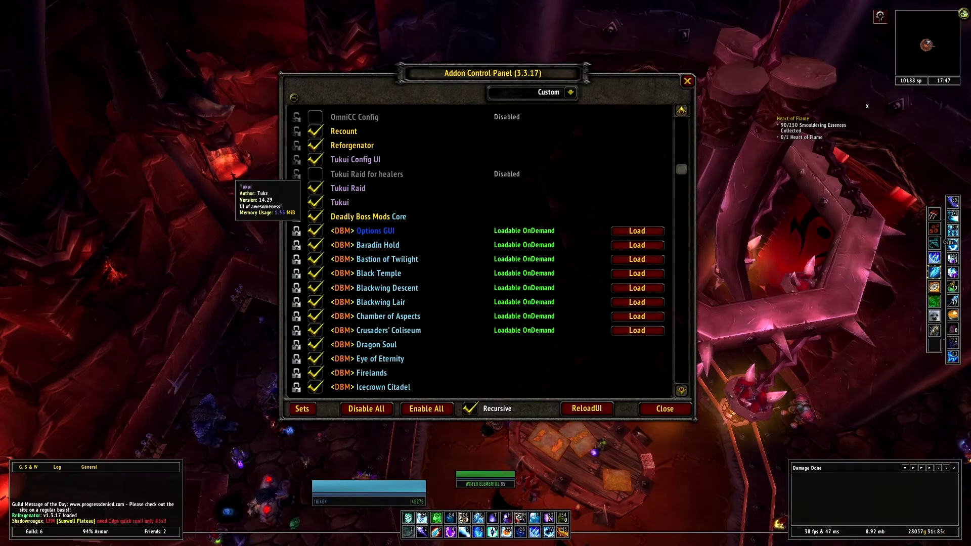
scroll(480, 197, up, 3)
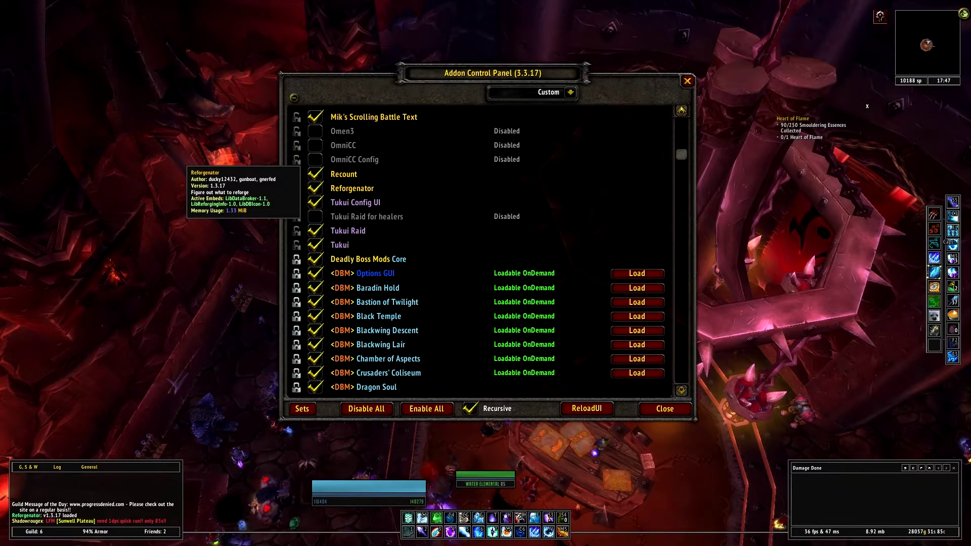
scroll(480, 192, up, 6)
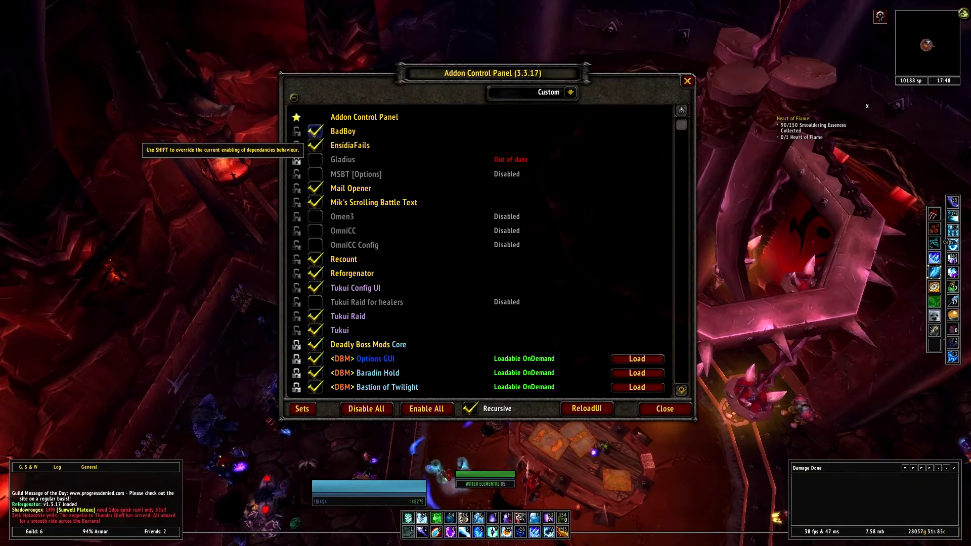
Disable all addons, then enable all so Omen3, OmniCC, Gladius and MSBT Options turn on
click(365, 409)
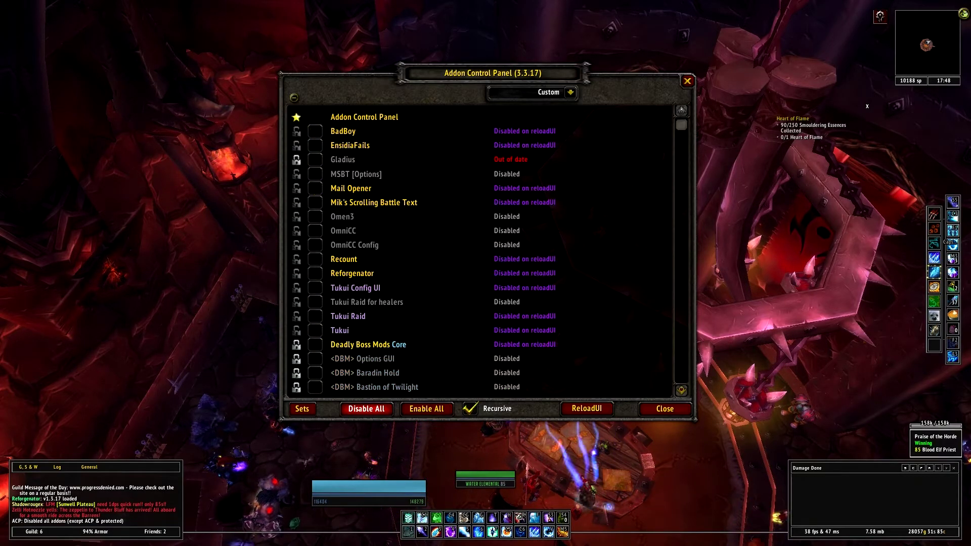
click(427, 409)
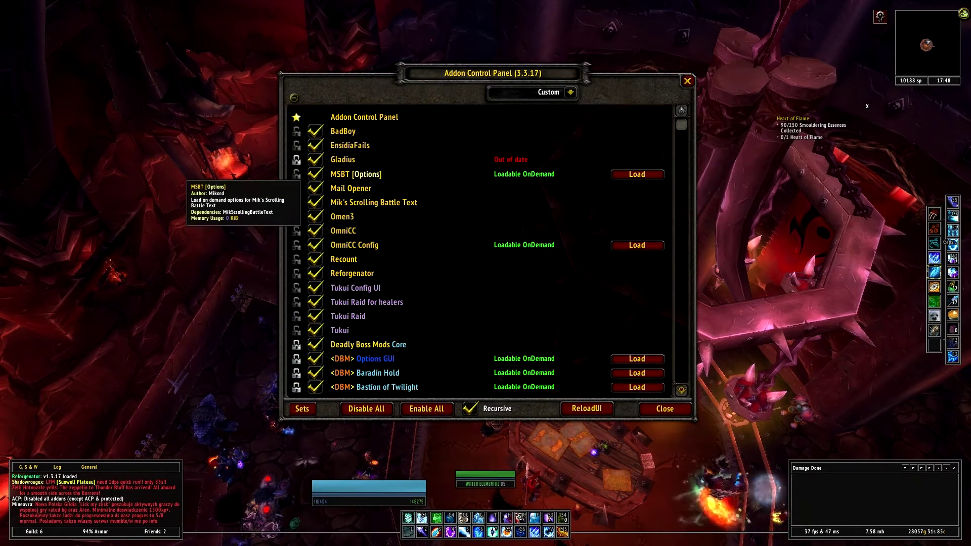
click(570, 92)
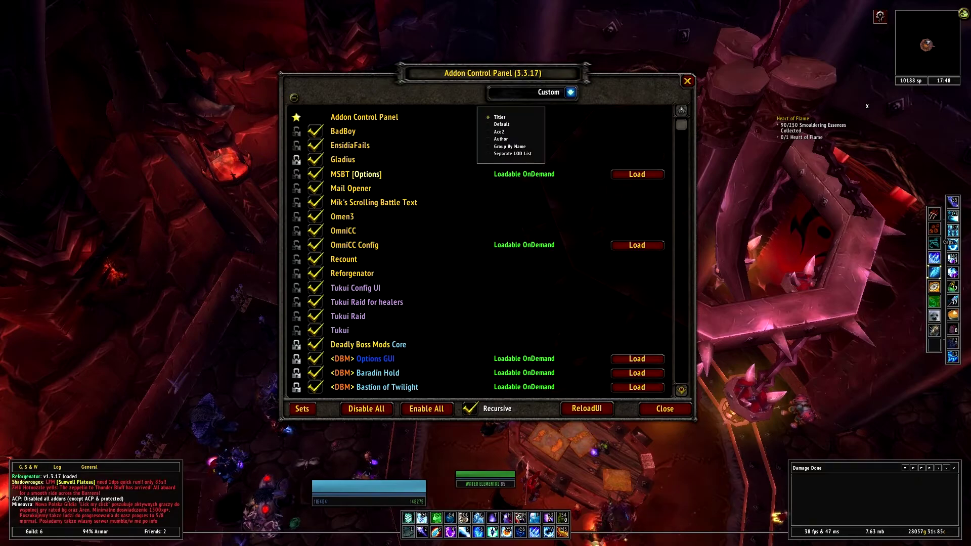
key(Escape)
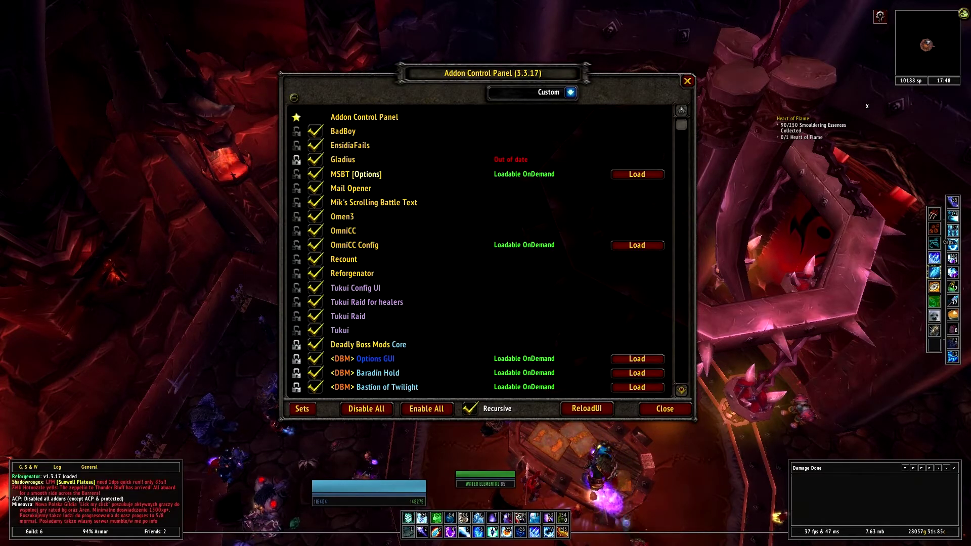